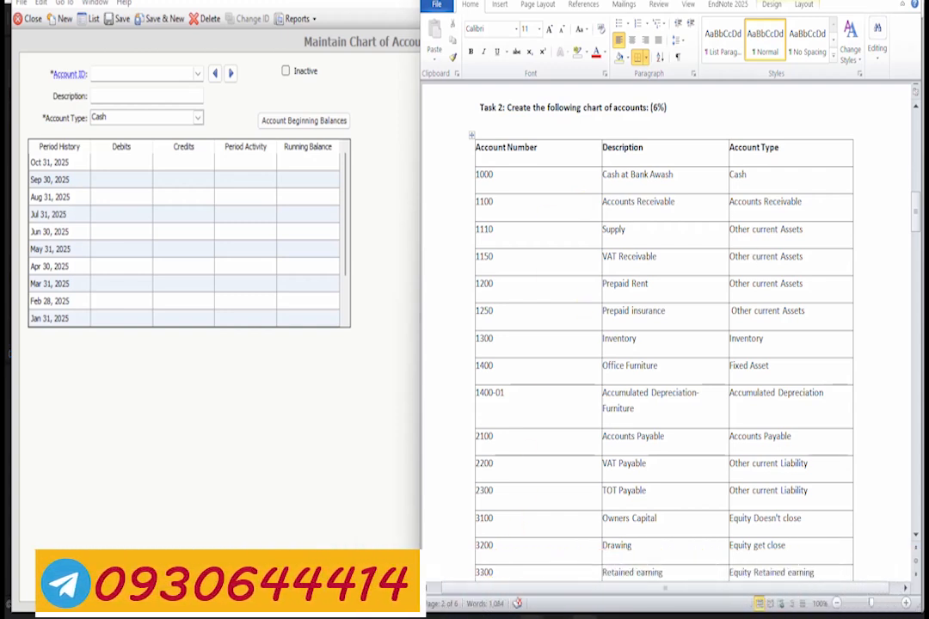
- Look up the Chart of Accounts command in the main Peachtree window and return to the account form beside the Word task document
mouse_move(535, 606)
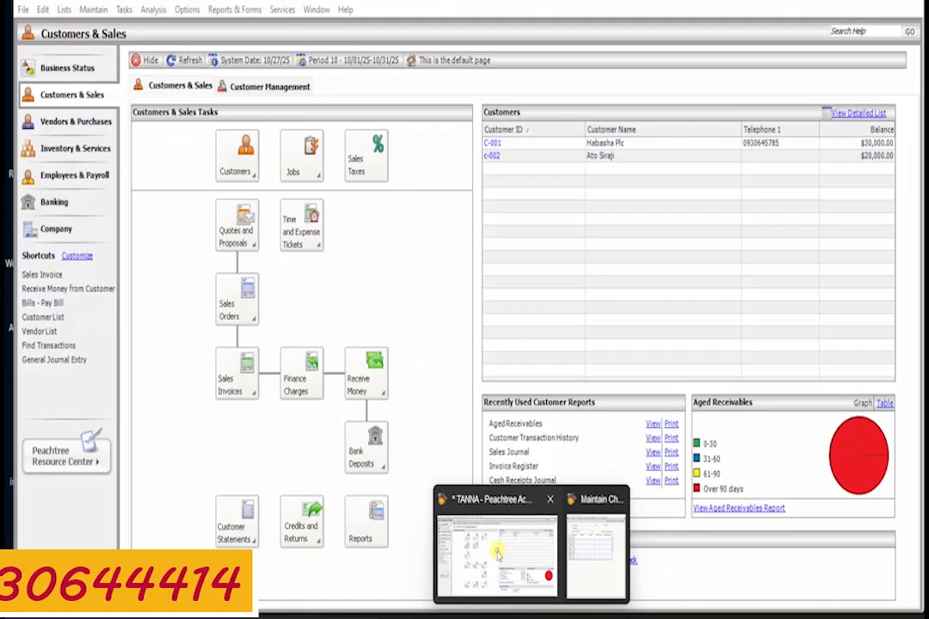
left_click(497, 554)
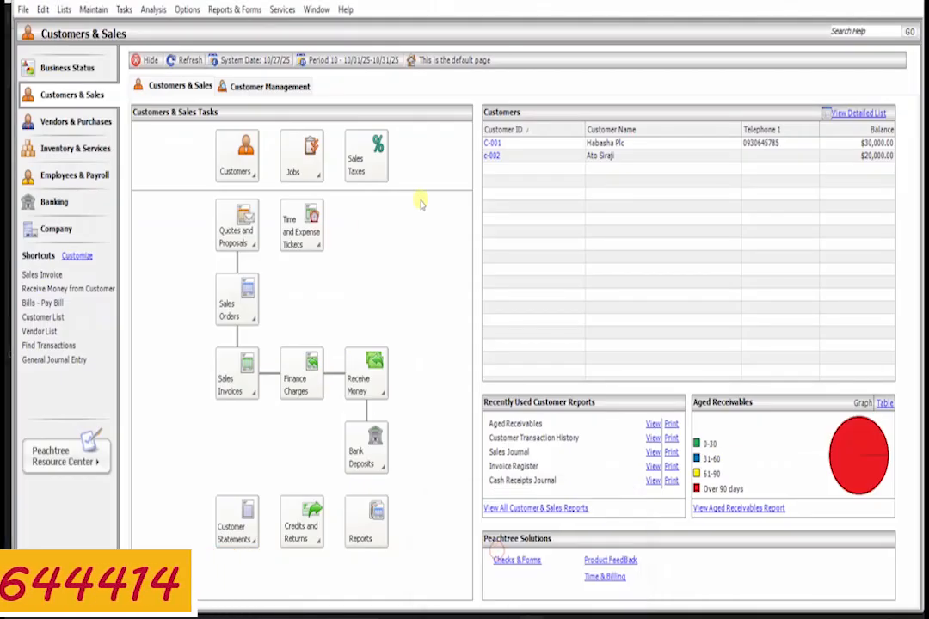
left_click(93, 8)
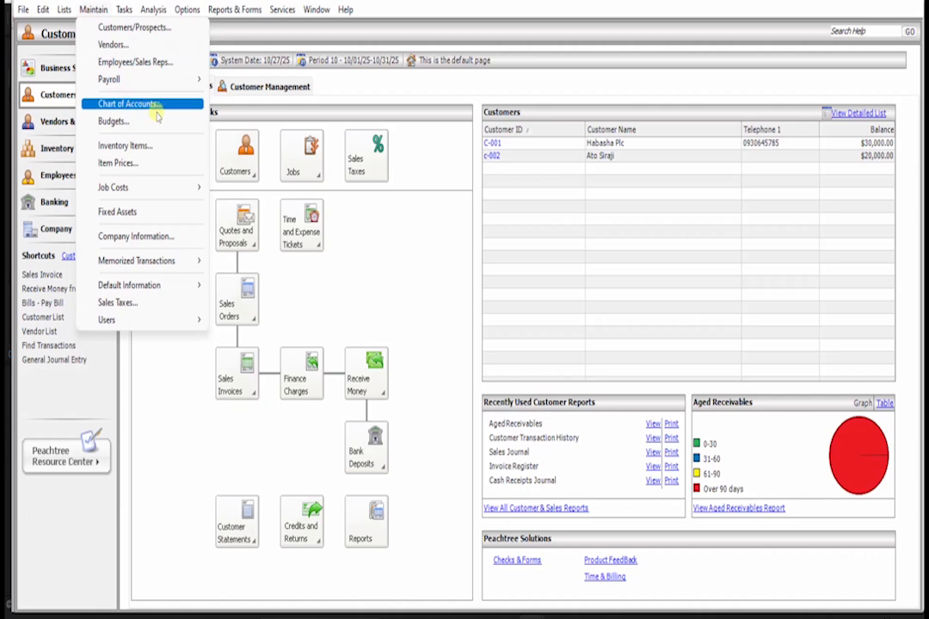
left_click(532, 612)
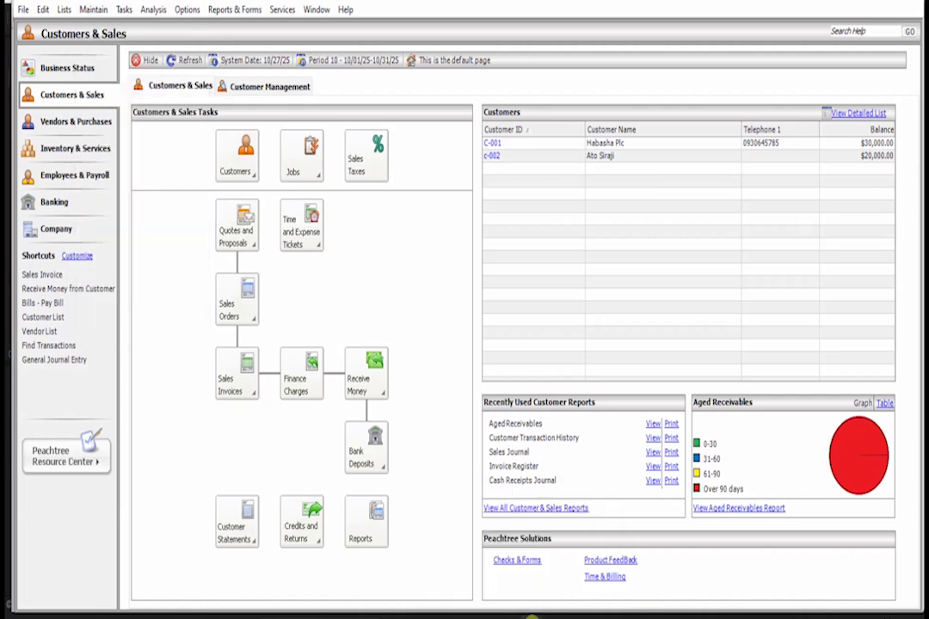
left_click(598, 567)
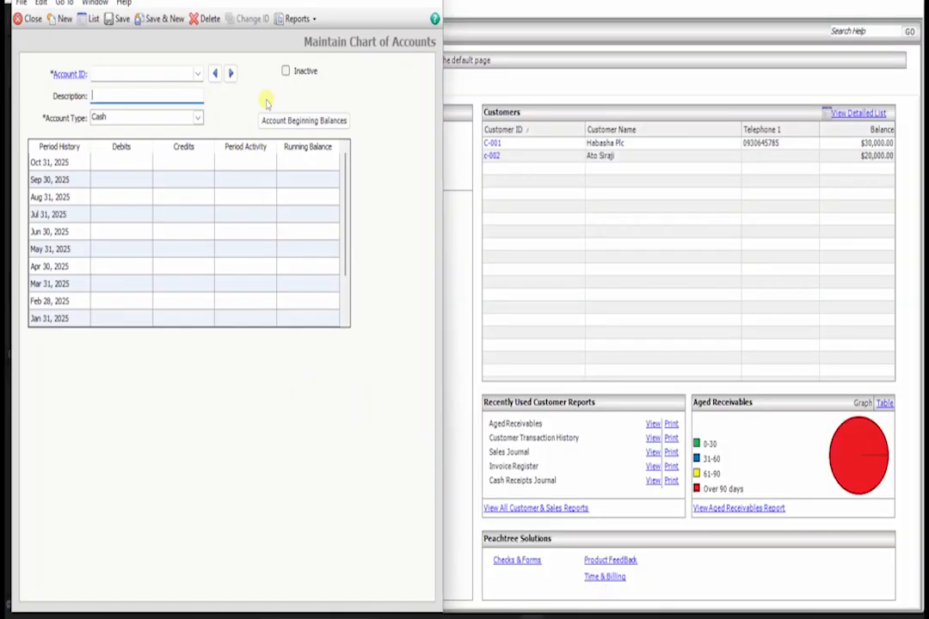
left_click(590, 615)
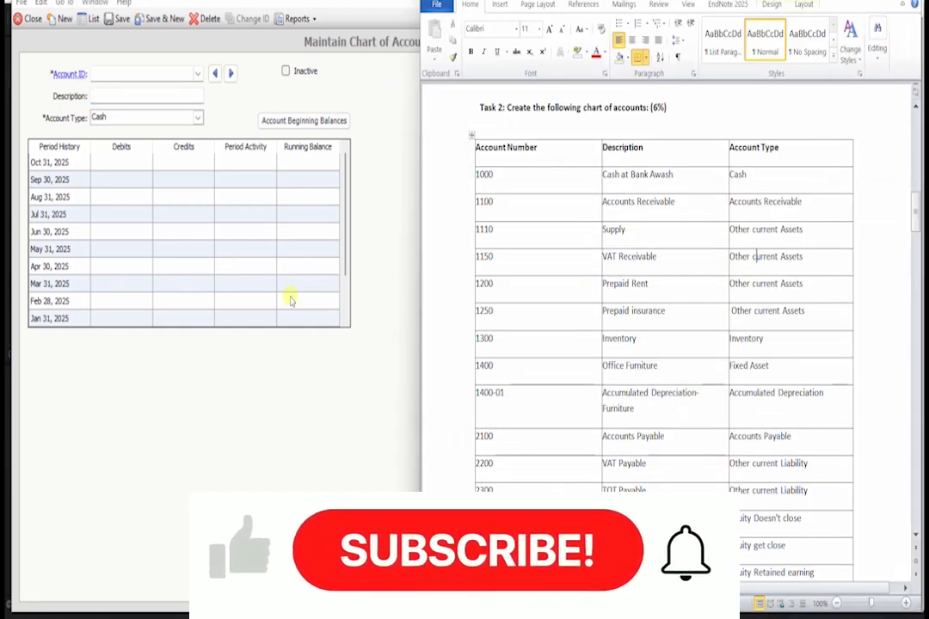
- Display account 1000, Cash at Bank Awash, in the chart of accounts and save it, starting a new record
left_click(105, 72)
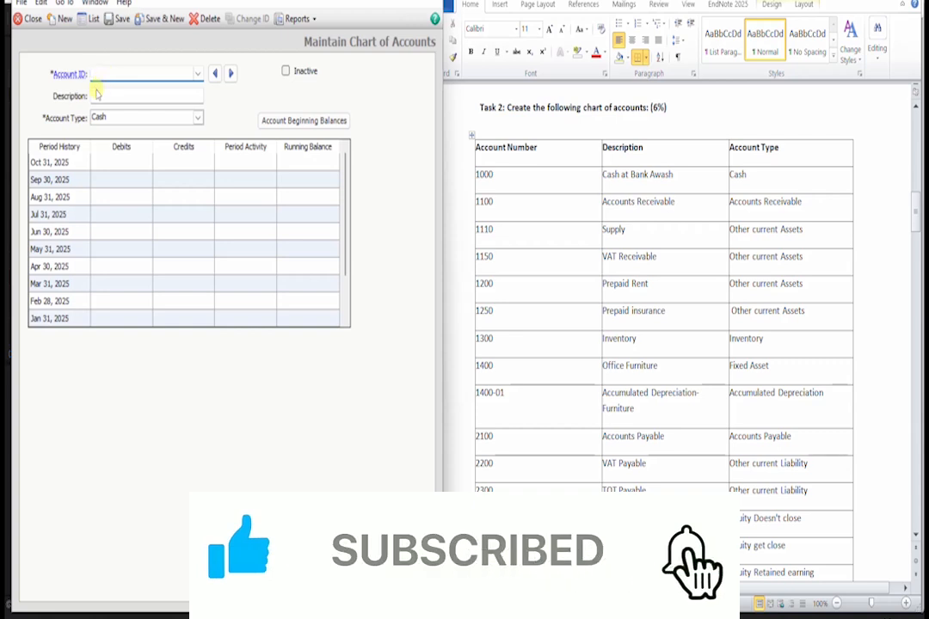
left_click(100, 92)
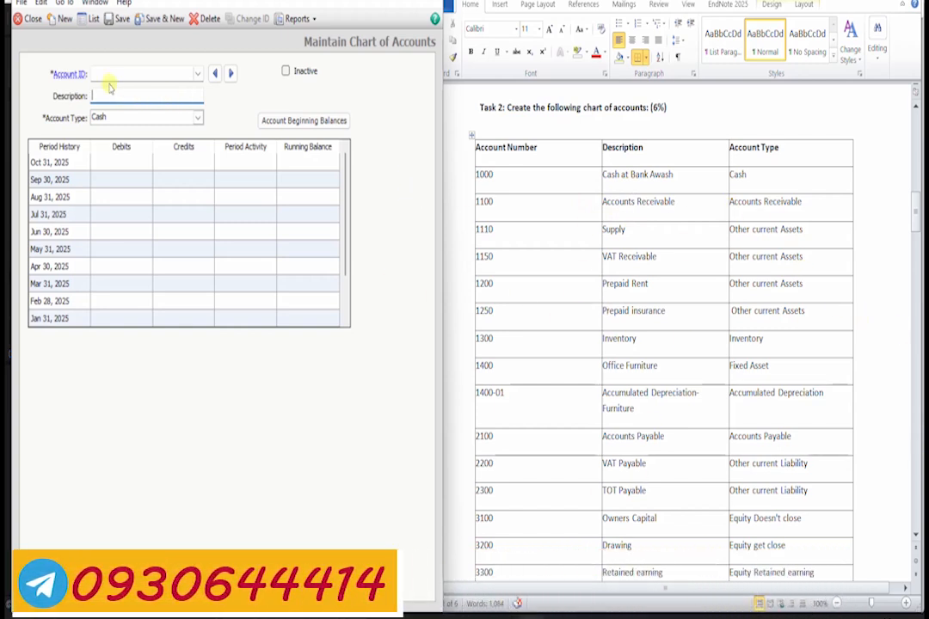
left_click(133, 75)
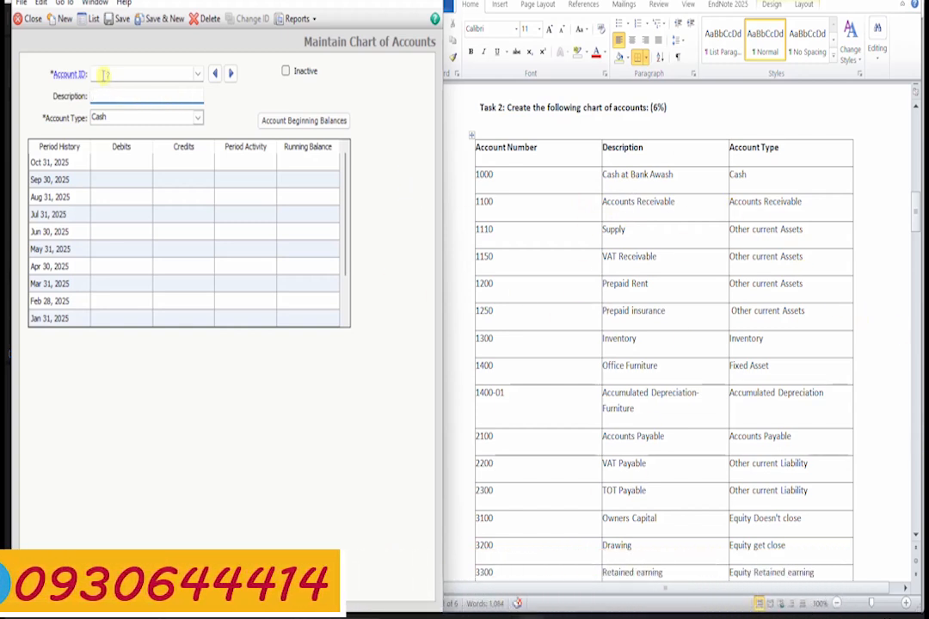
left_click(231, 73)
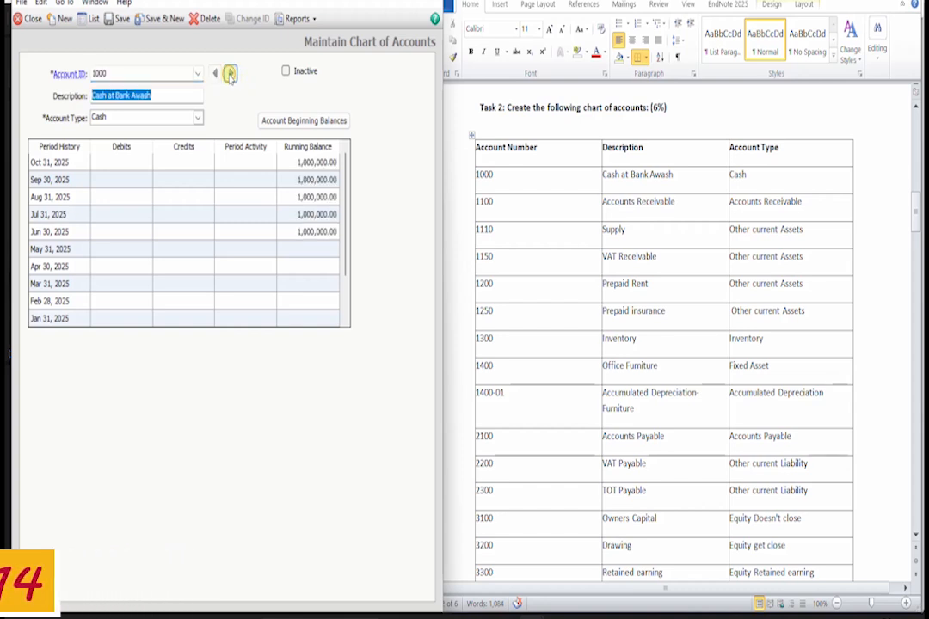
left_click(122, 74)
left_click(171, 95)
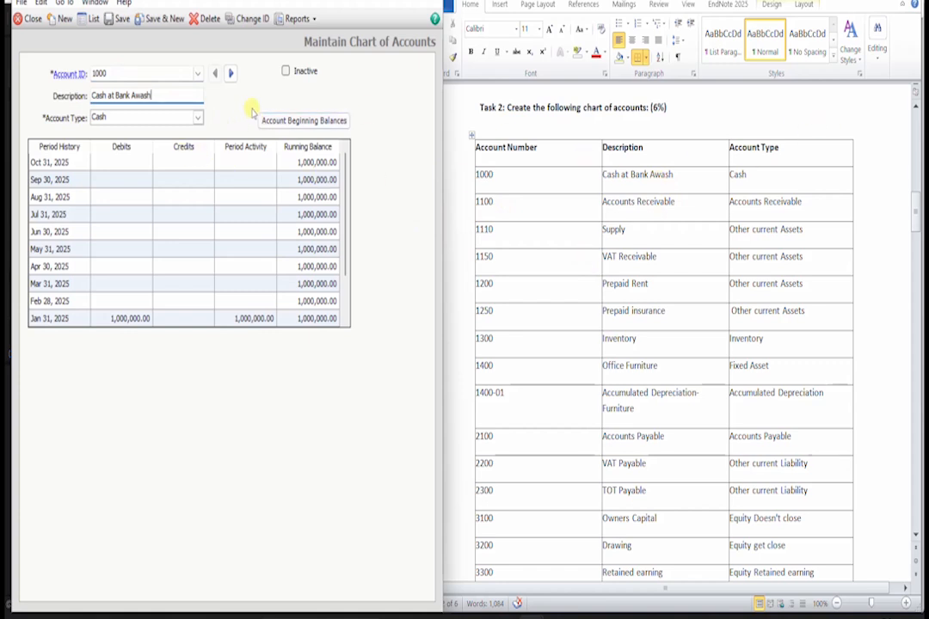
left_click(167, 20)
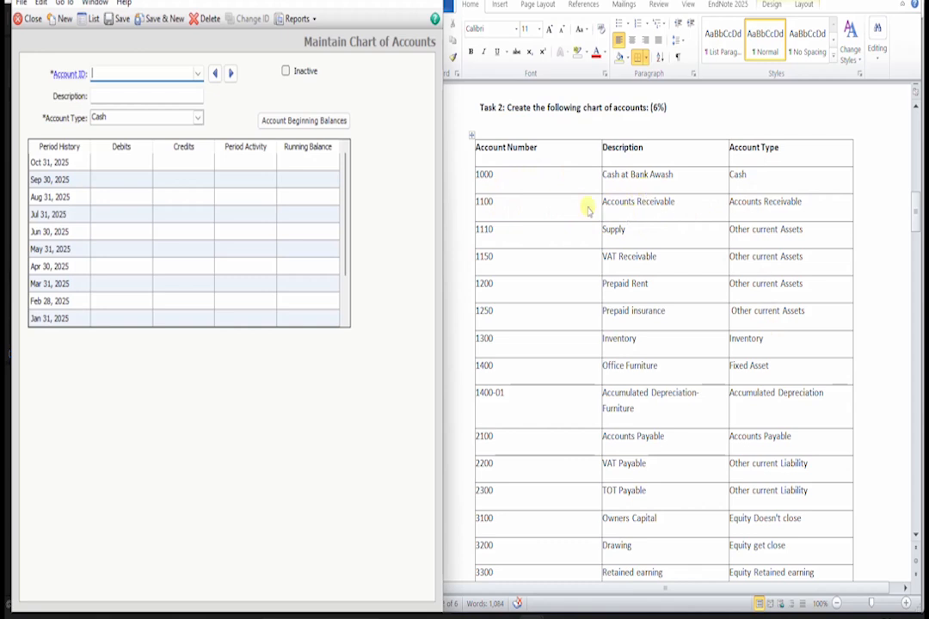
- Display account 1100, Accounts Receivable, and check its ID, description and account type
left_click(230, 73)
left_click(231, 74)
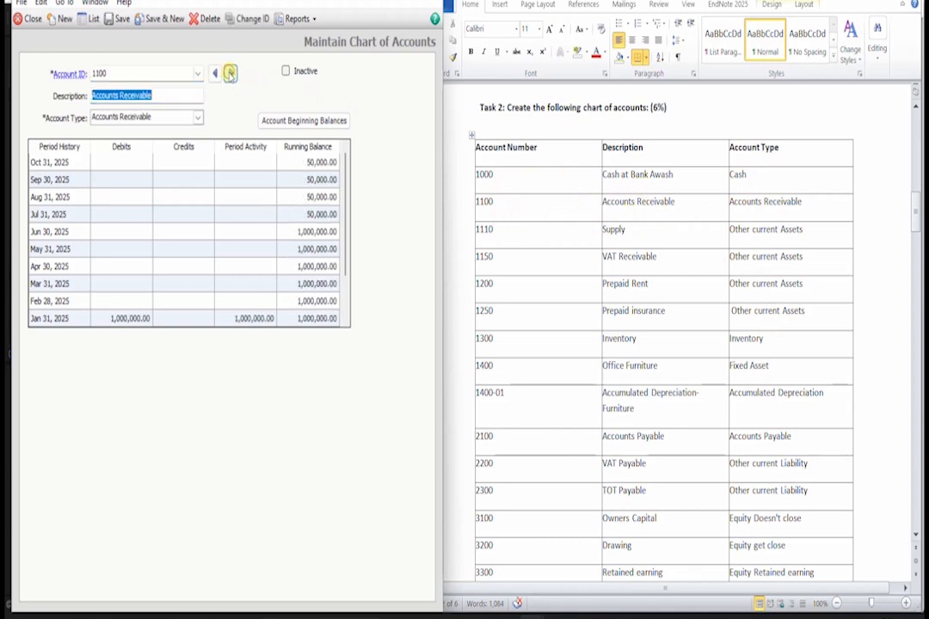
left_click(182, 120)
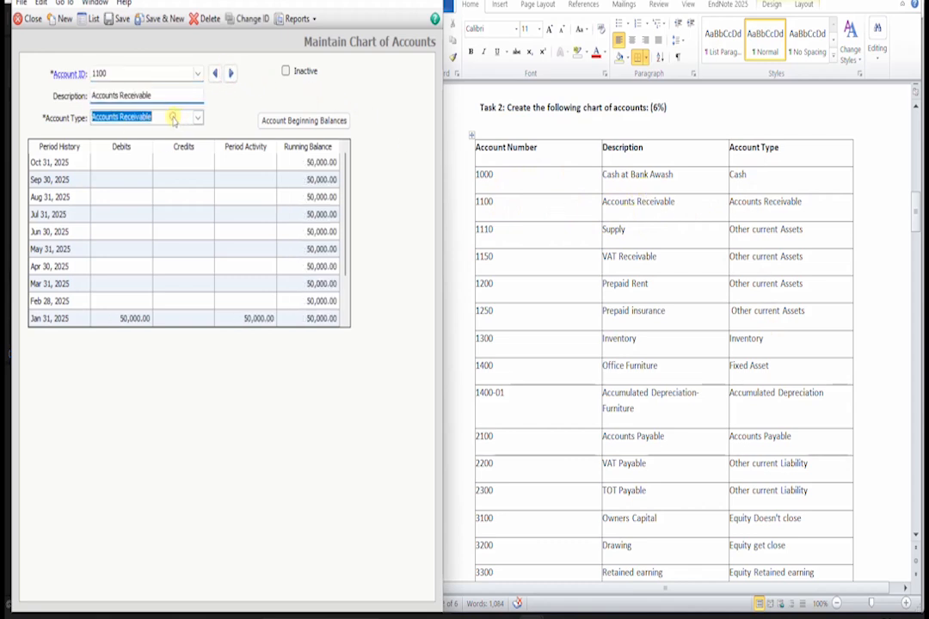
left_click(121, 73)
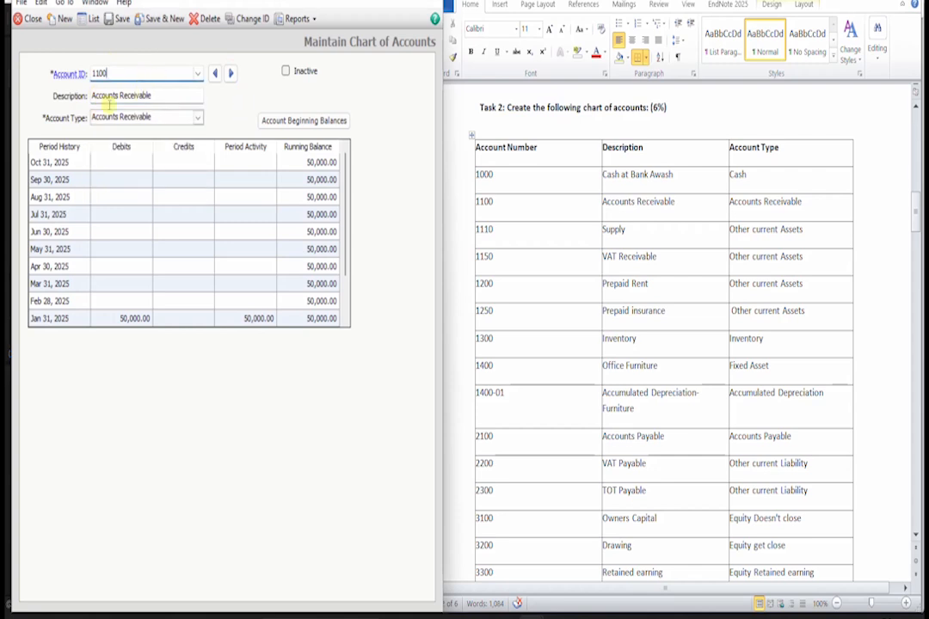
left_click(160, 93)
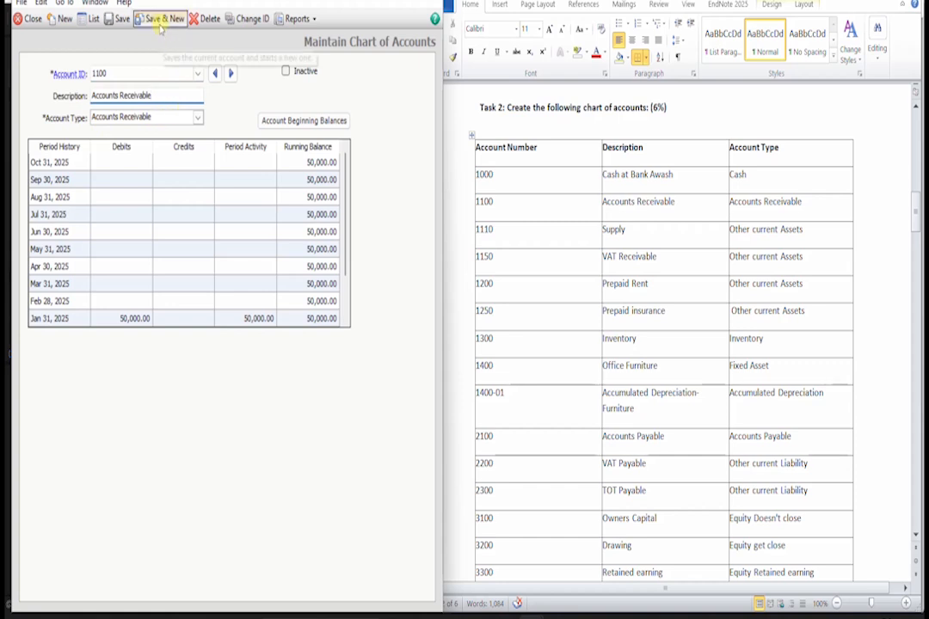
- Display account 1110, Supply, and choose Other Current Assets as its account type
left_click(230, 74)
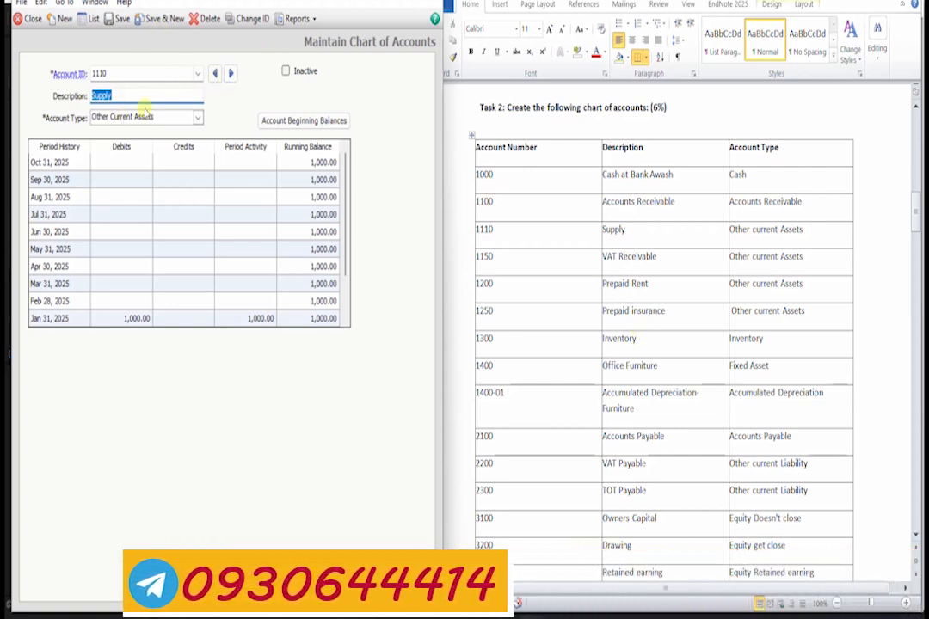
left_click(105, 74)
left_click(111, 94)
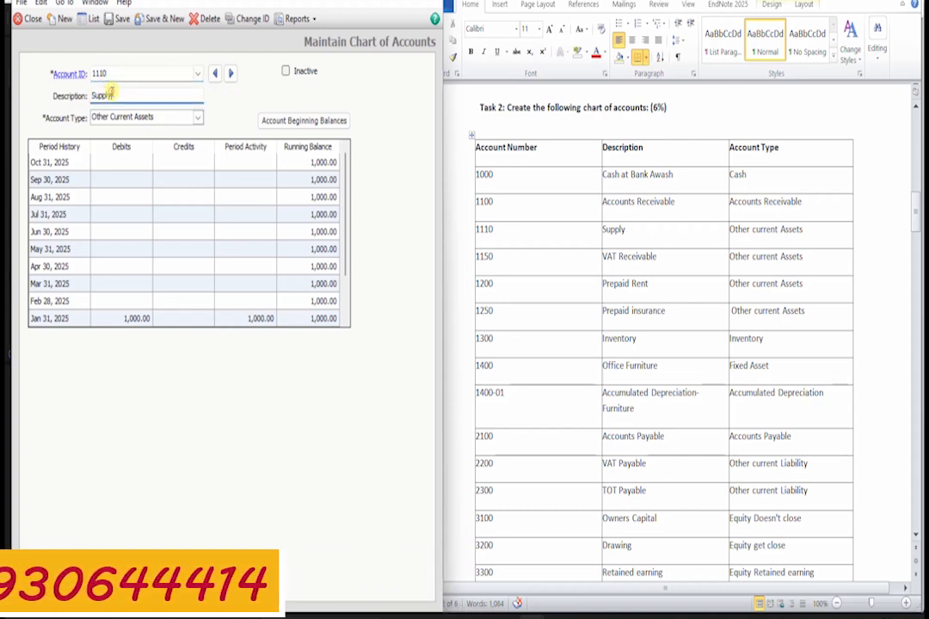
left_click(156, 120)
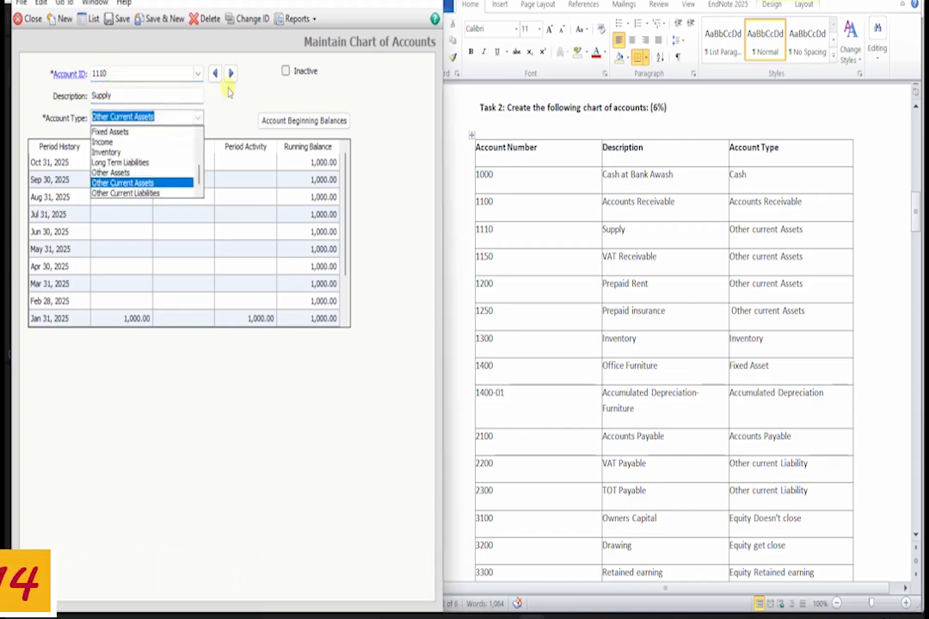
left_click(137, 184)
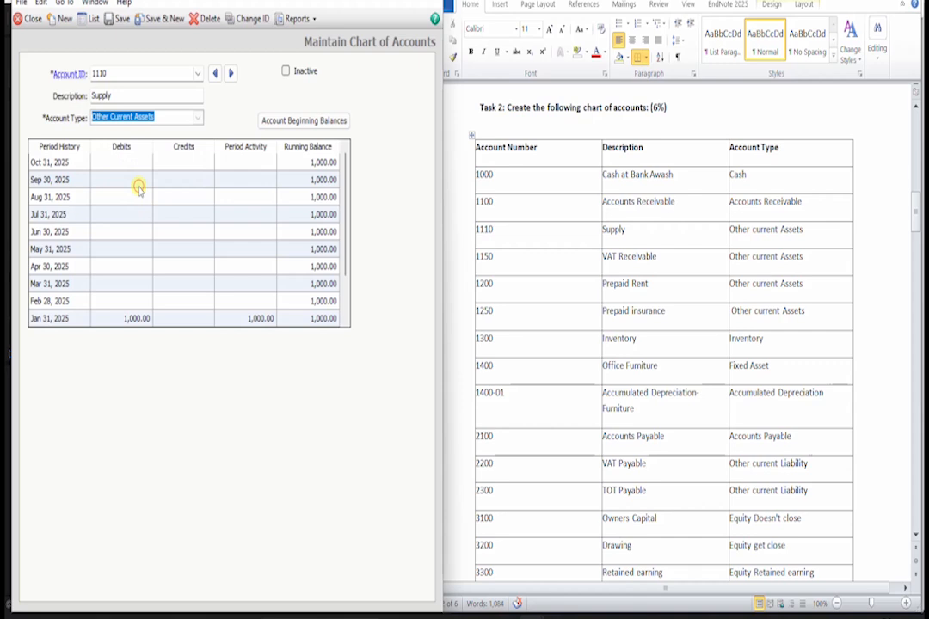
- Save the Inventory account 1300 with a new record started, and browse the existing accounts up to Office Furniture, 1400
left_click(230, 74)
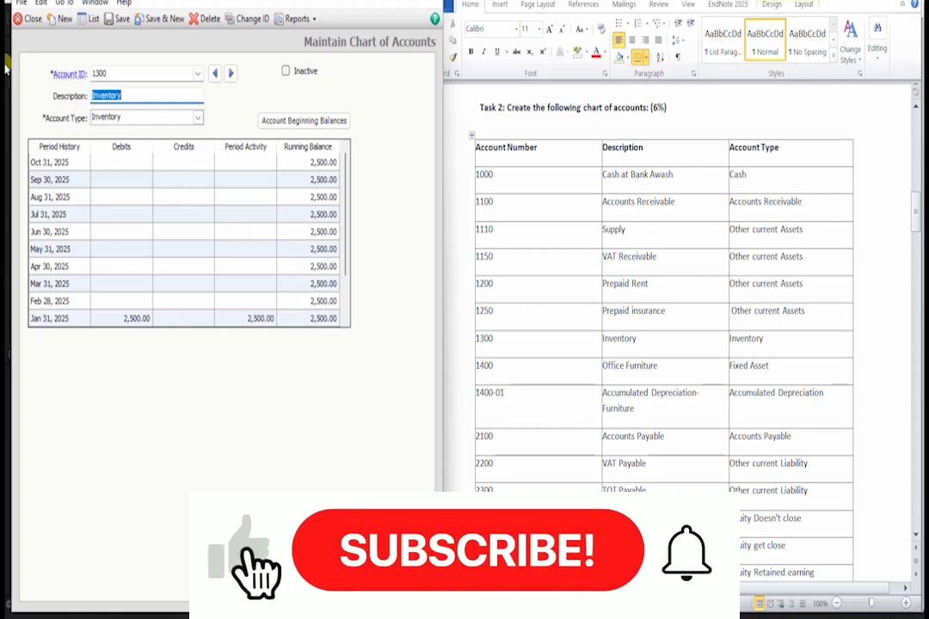
left_click(154, 19)
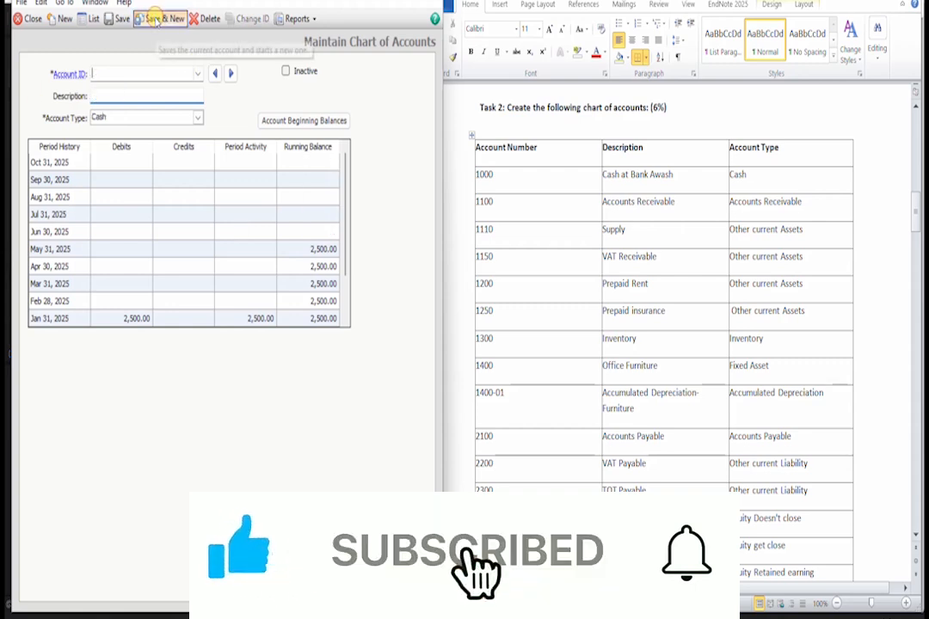
left_click(230, 73)
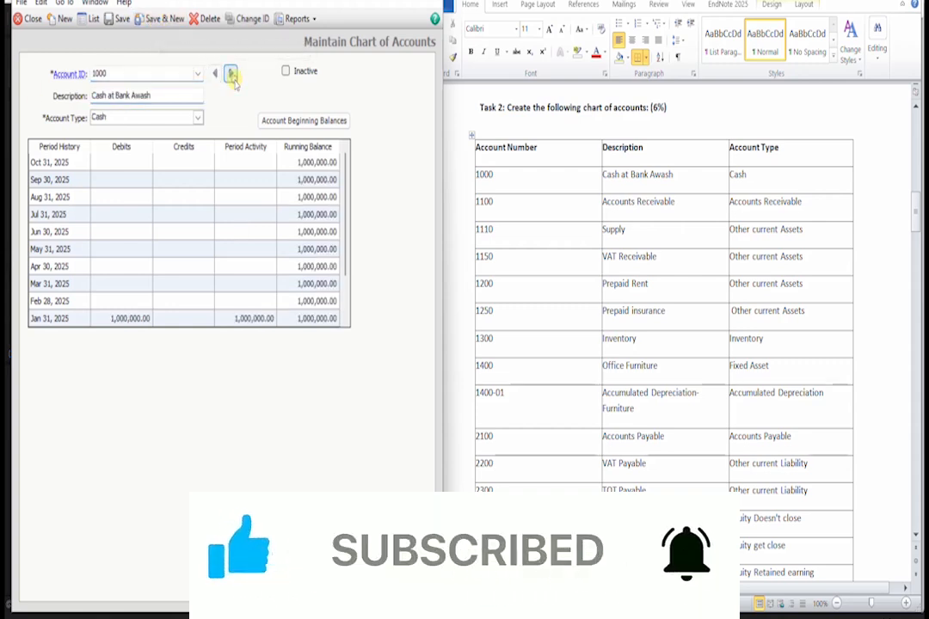
left_click(230, 74)
left_click(231, 74)
left_click(231, 74)
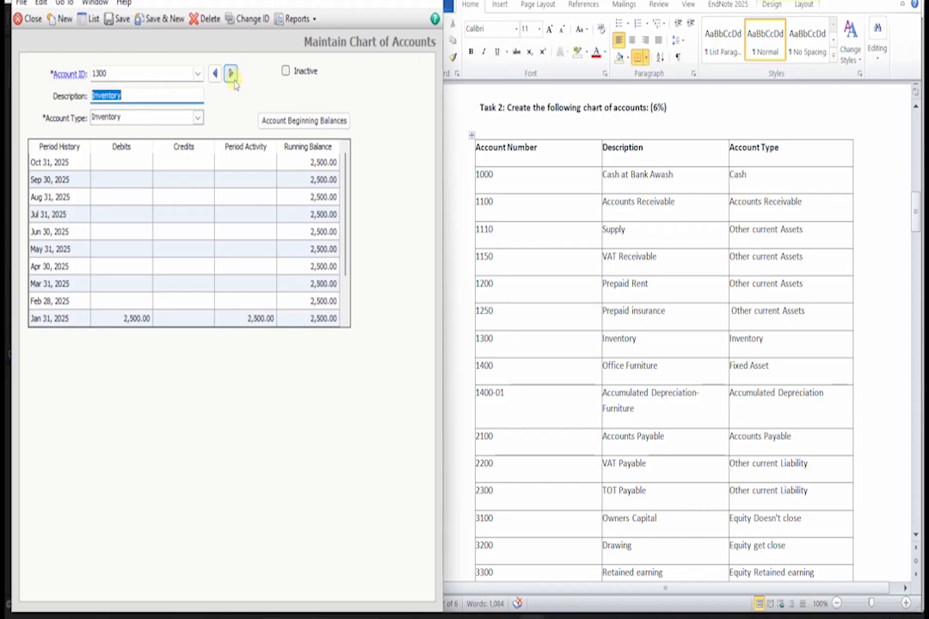
left_click(230, 74)
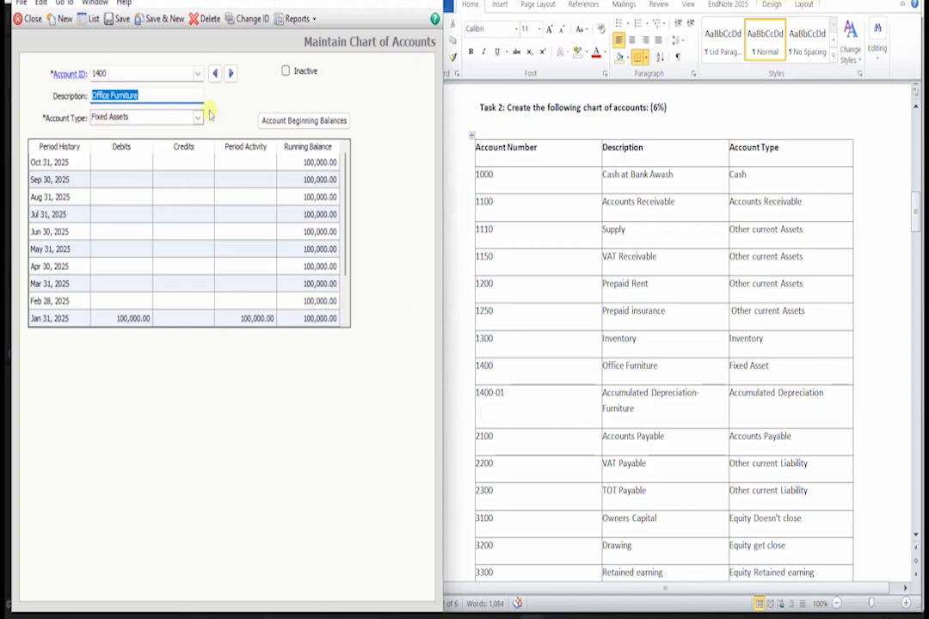
- Display account 1400-01, Accumulated Depreciation-Furni, and check its description and account type
left_click(230, 74)
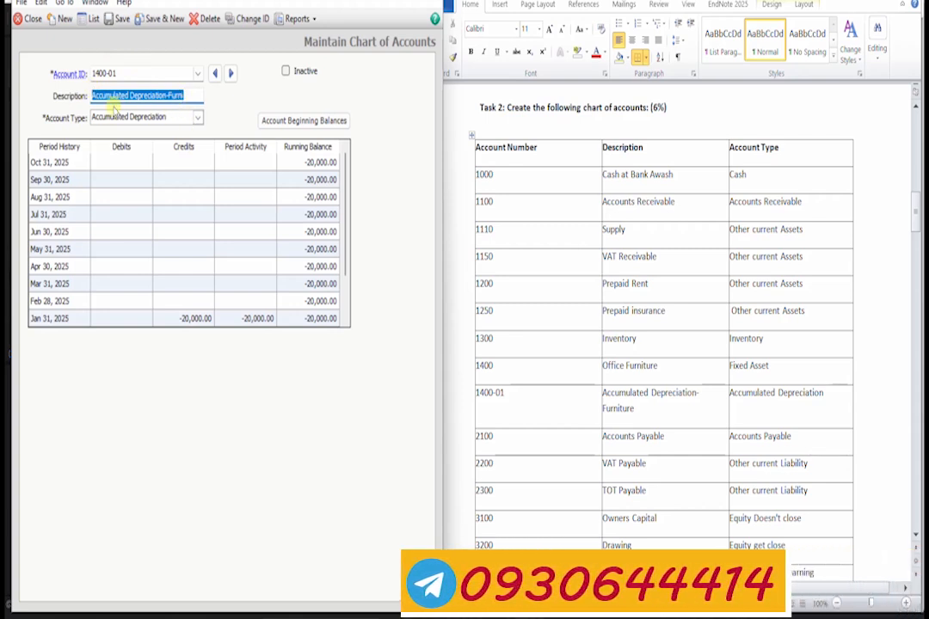
left_click(187, 93)
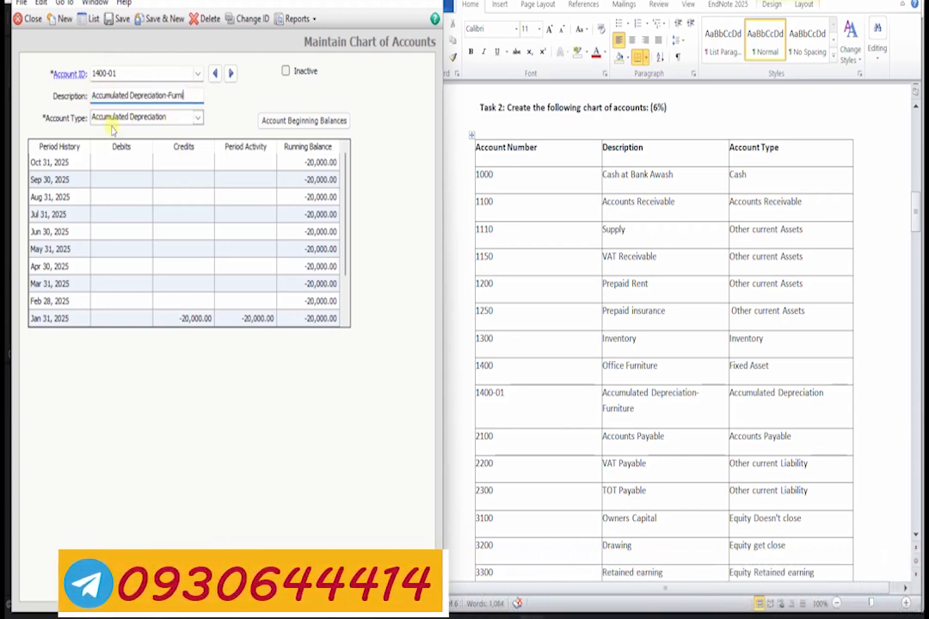
left_click(197, 117)
left_click(197, 118)
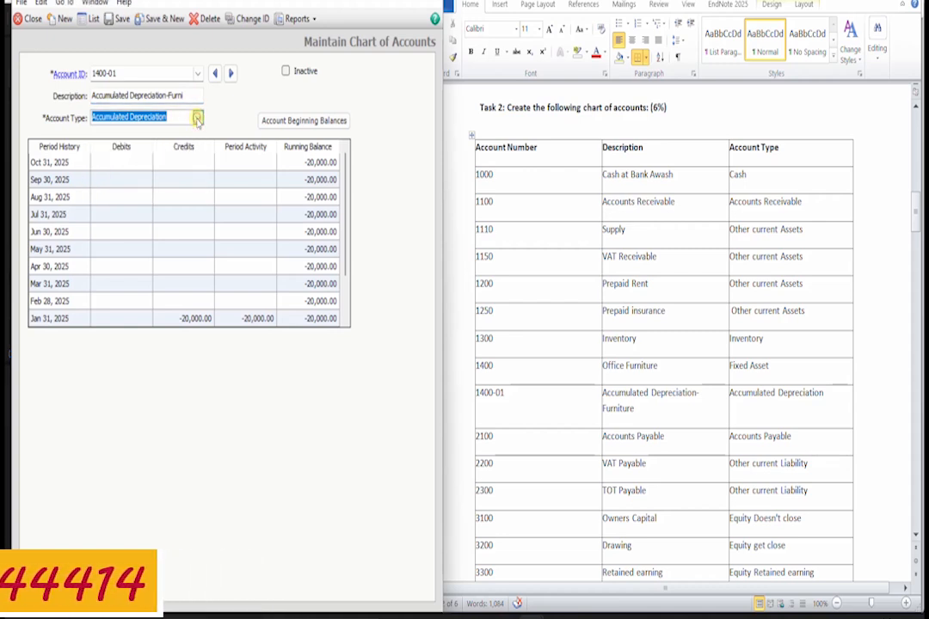
- Browse the liability accounts from Accounts Payable, 2100, and VAT Payable, 2200, up to Owners Capital, 3100
left_click(230, 74)
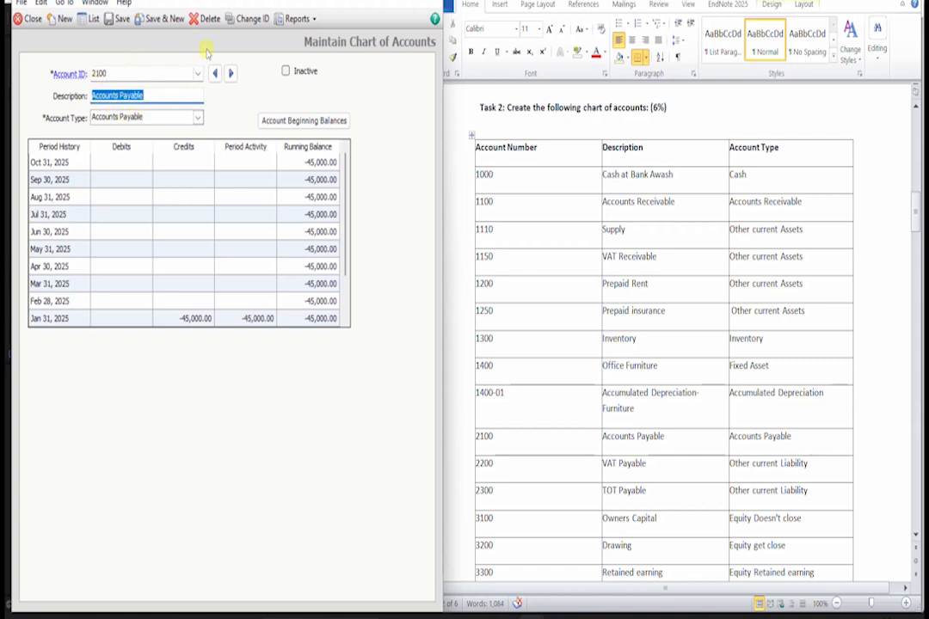
left_click(229, 73)
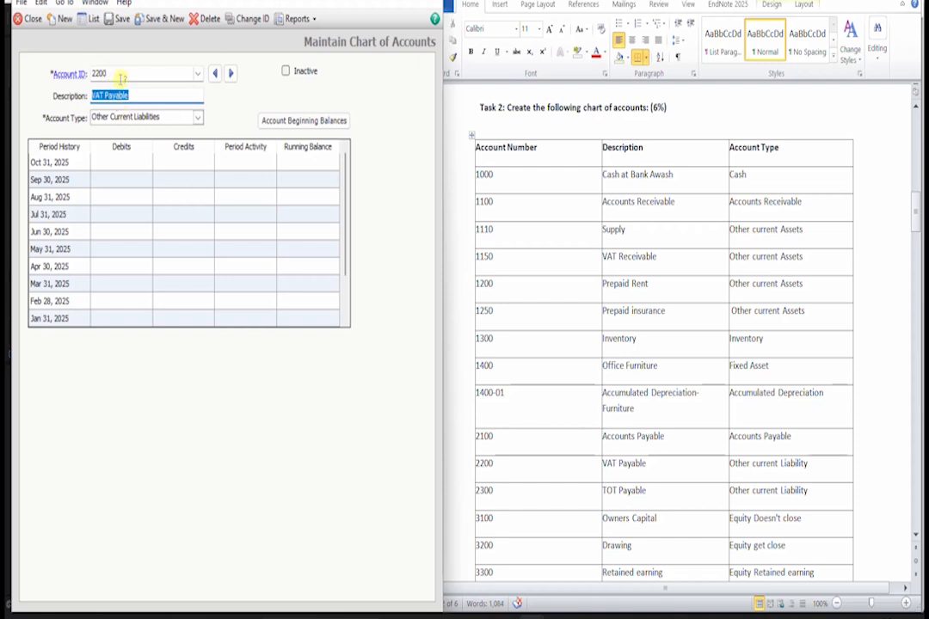
left_click(230, 73)
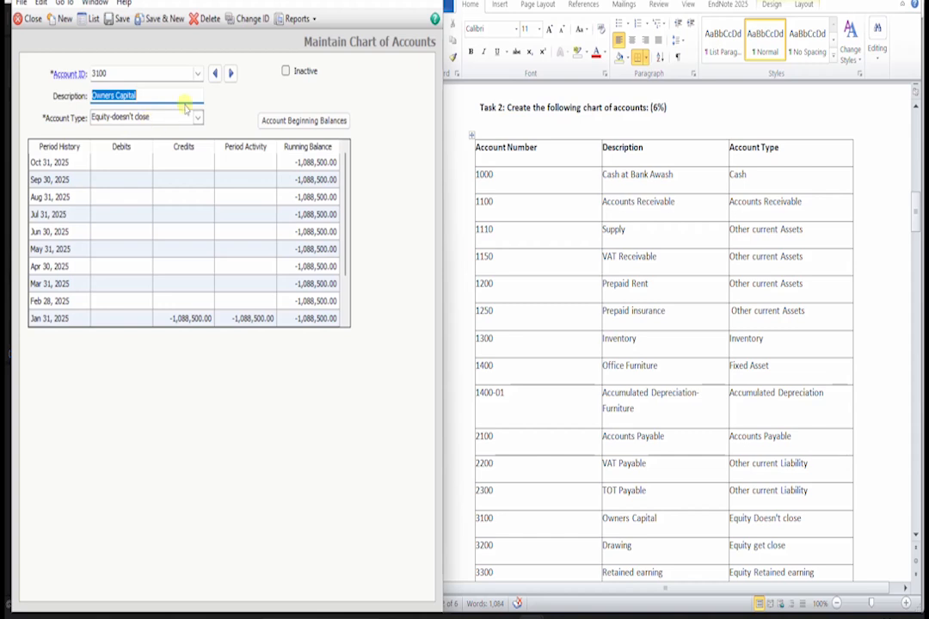
- Check the description and type of account 3300, Retained earning, and advance to the sales account 4000
left_click(230, 73)
left_click(230, 73)
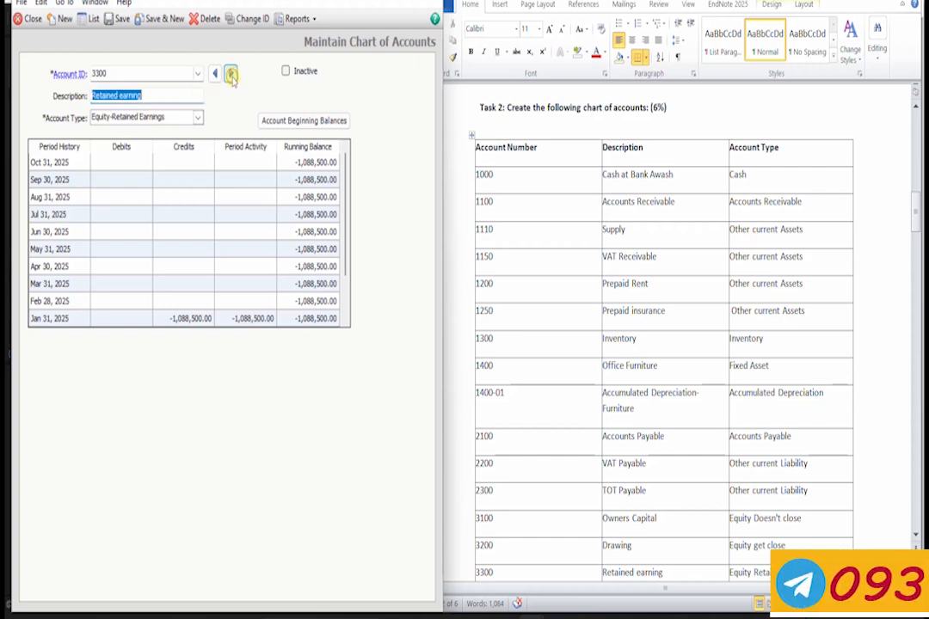
left_click(158, 94)
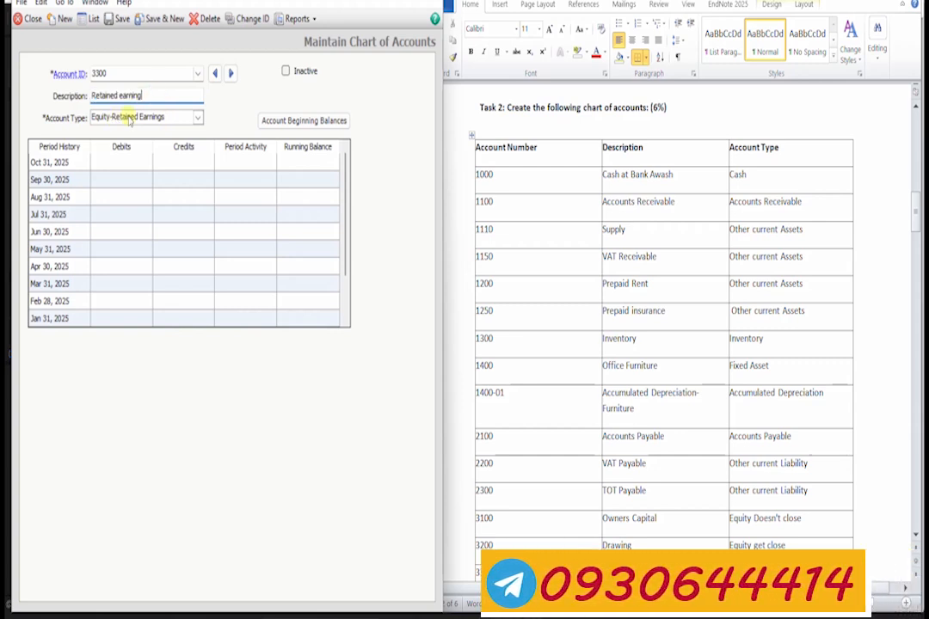
left_click(197, 120)
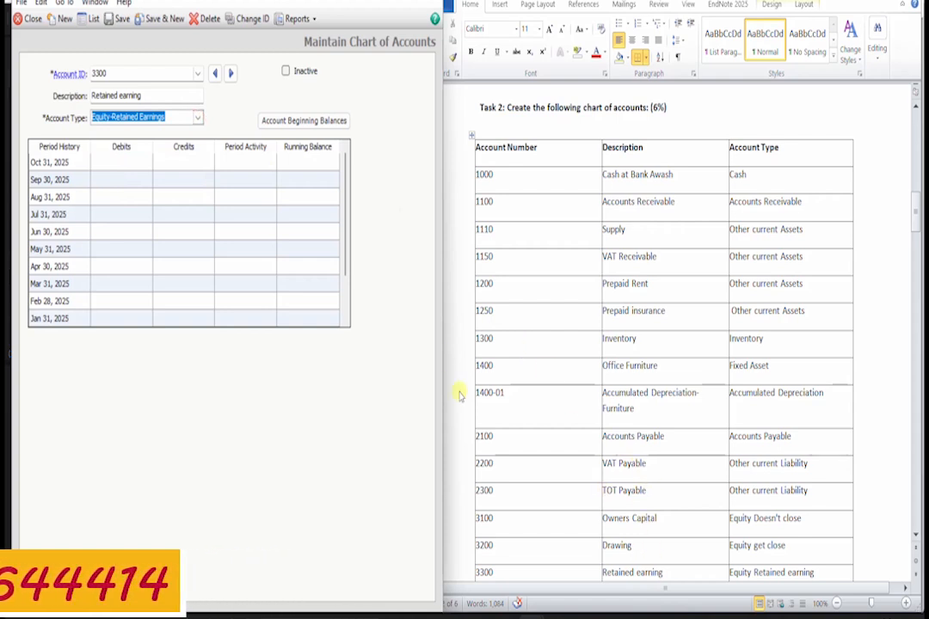
left_click(230, 71)
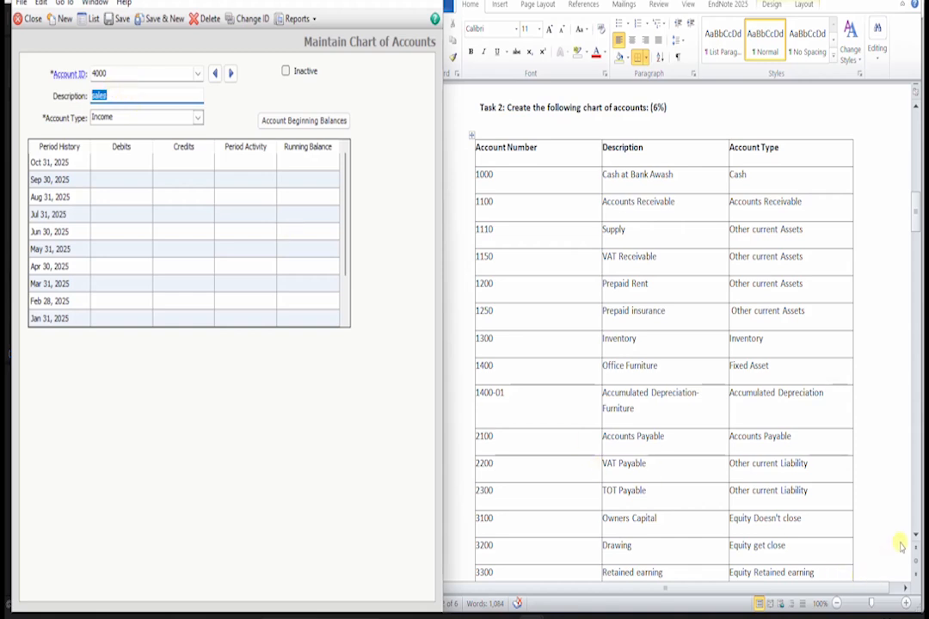
- Compare account 4000, sales, with the end of the Task 2 table, and advance to account 5000, Cost of sales, to check its account type
left_click_drag(914, 539, 914, 539)
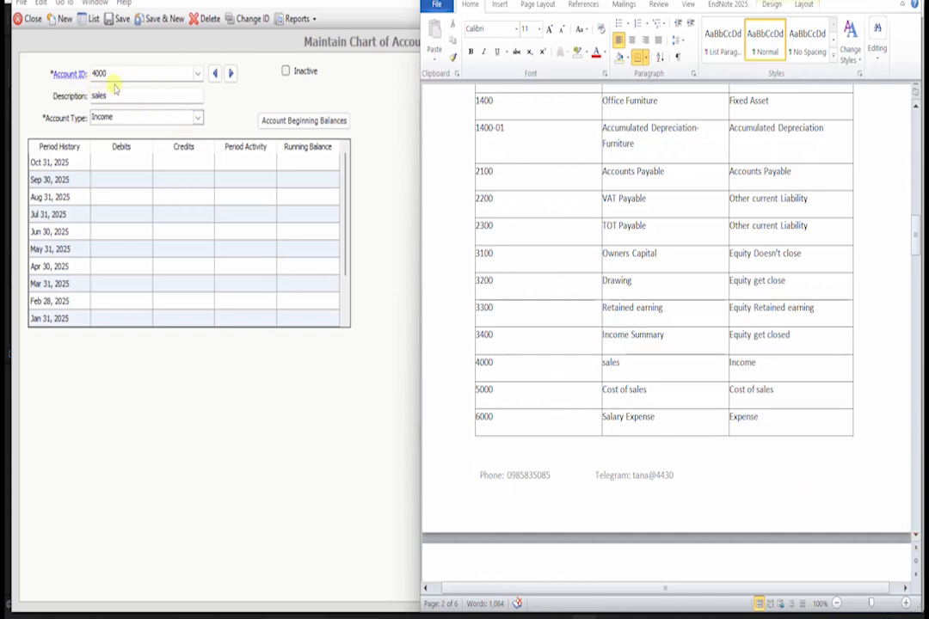
left_click(233, 73)
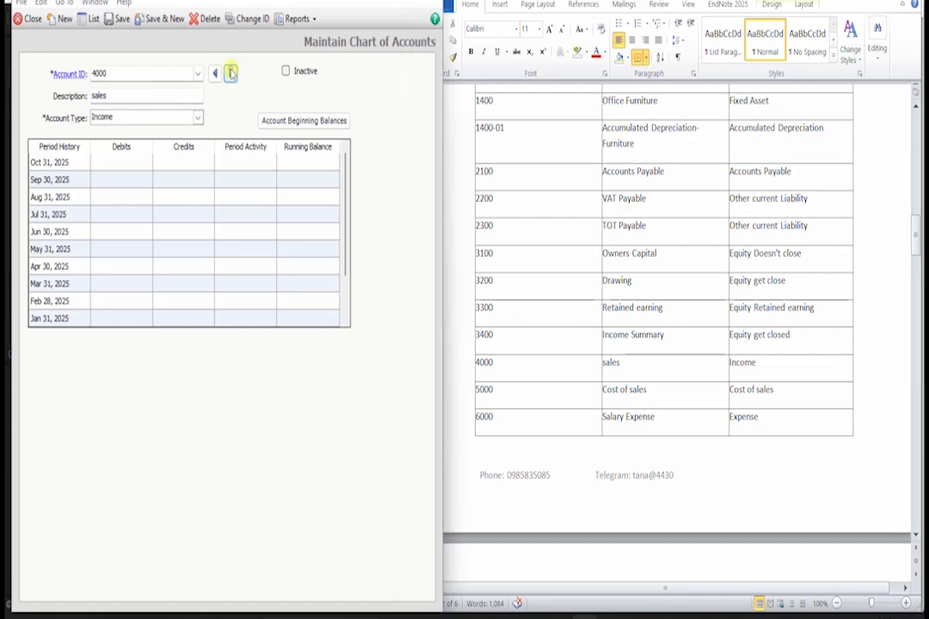
left_click(233, 73)
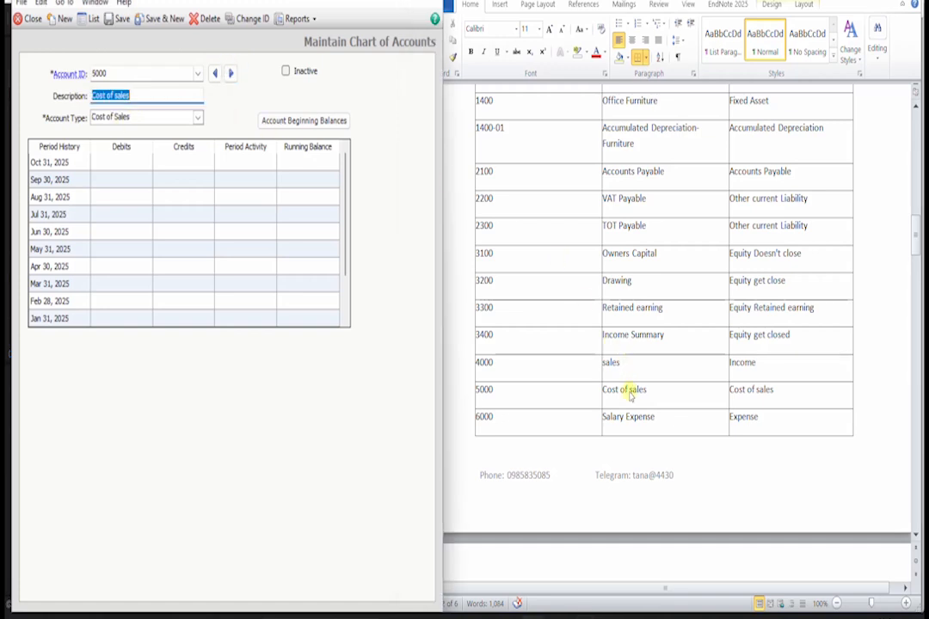
left_click(199, 119)
left_click(199, 119)
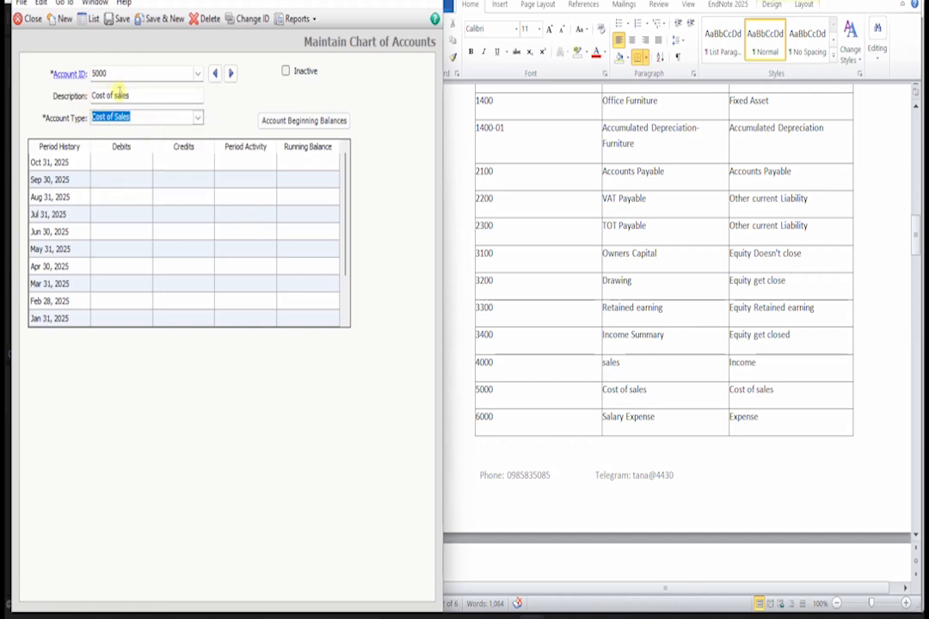
- Save the Salary Expense account 6000 with a new record started, and open the list of all accounts
left_click(230, 74)
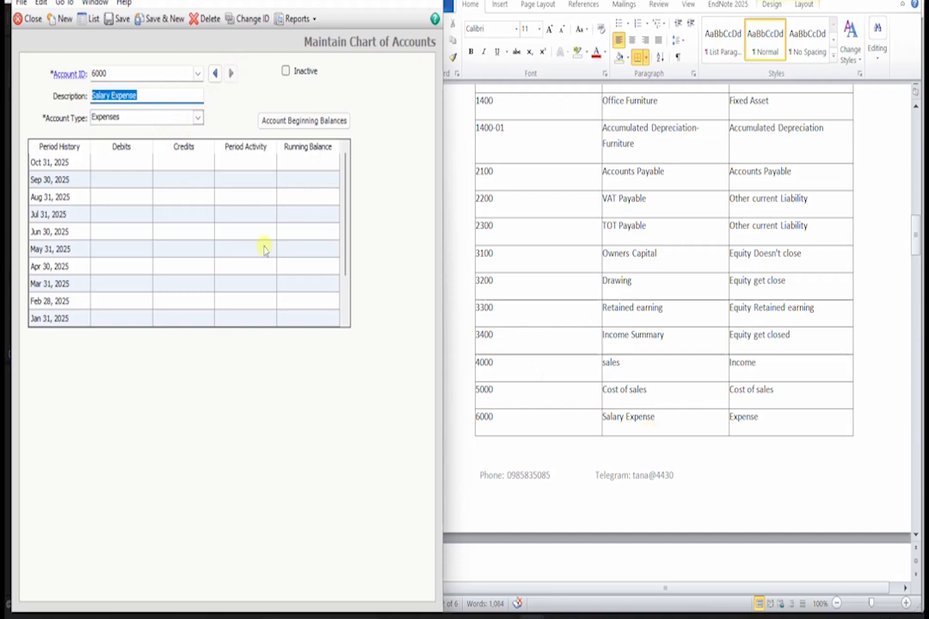
left_click(158, 19)
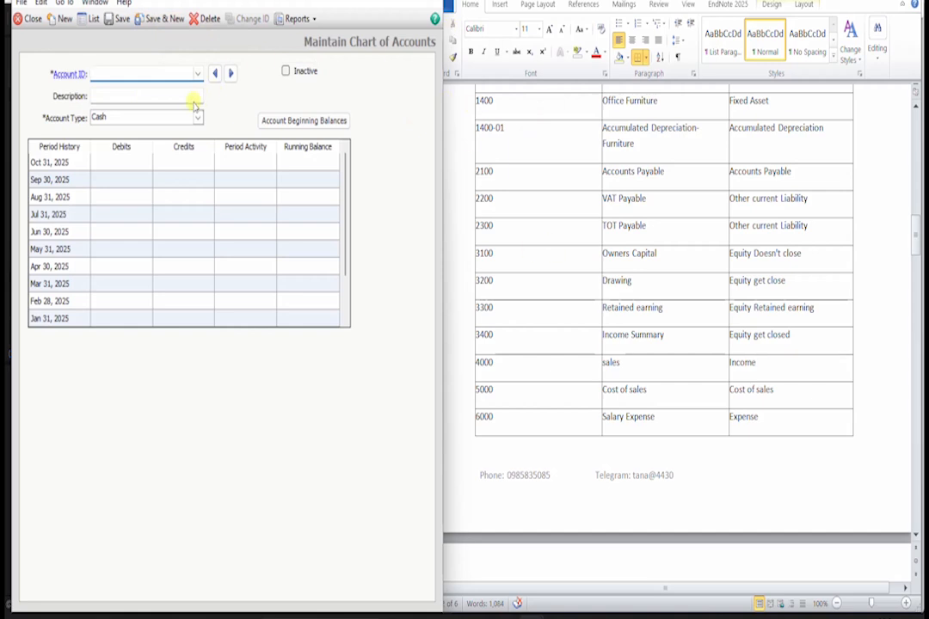
left_click(92, 18)
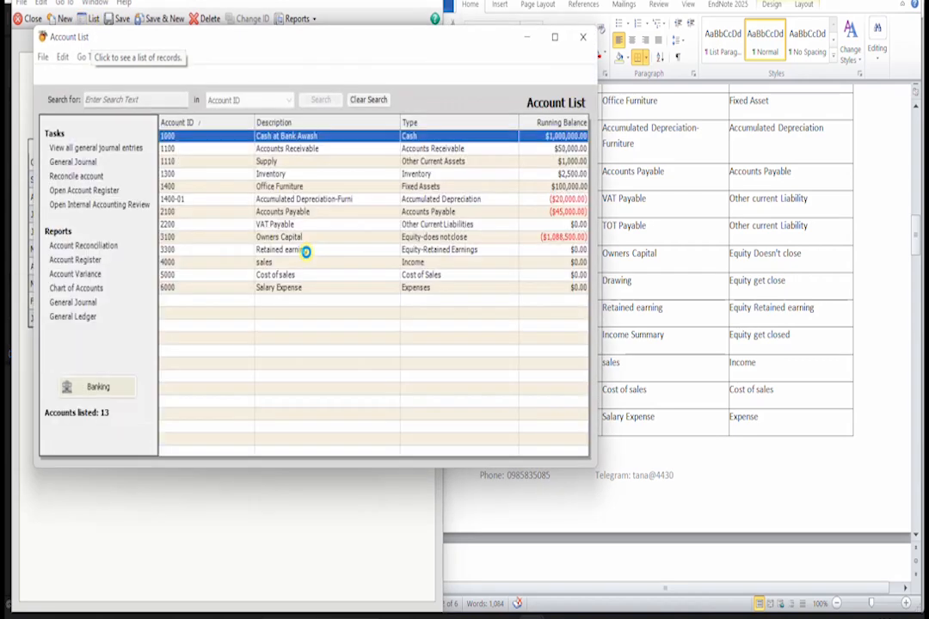